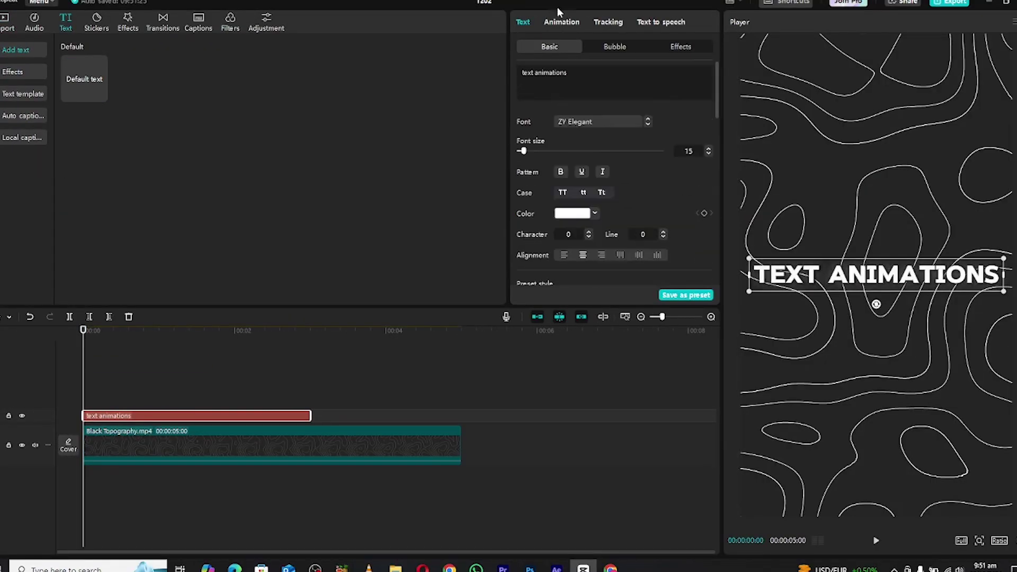
Preview the finished rotating title, then select Black Topography in the BACKGROUNDS folder.
left_click(111, 416)
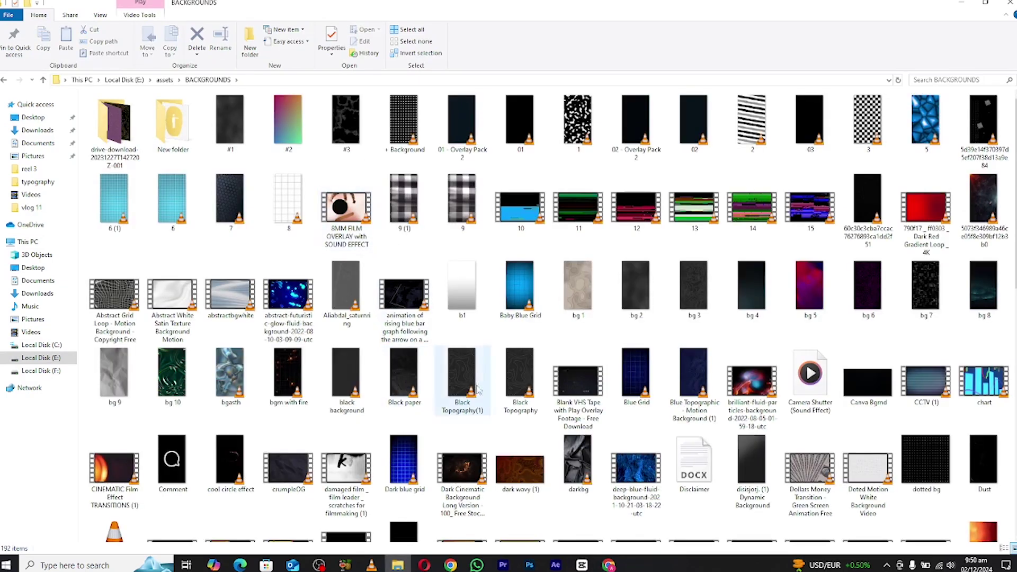
left_click(526, 376)
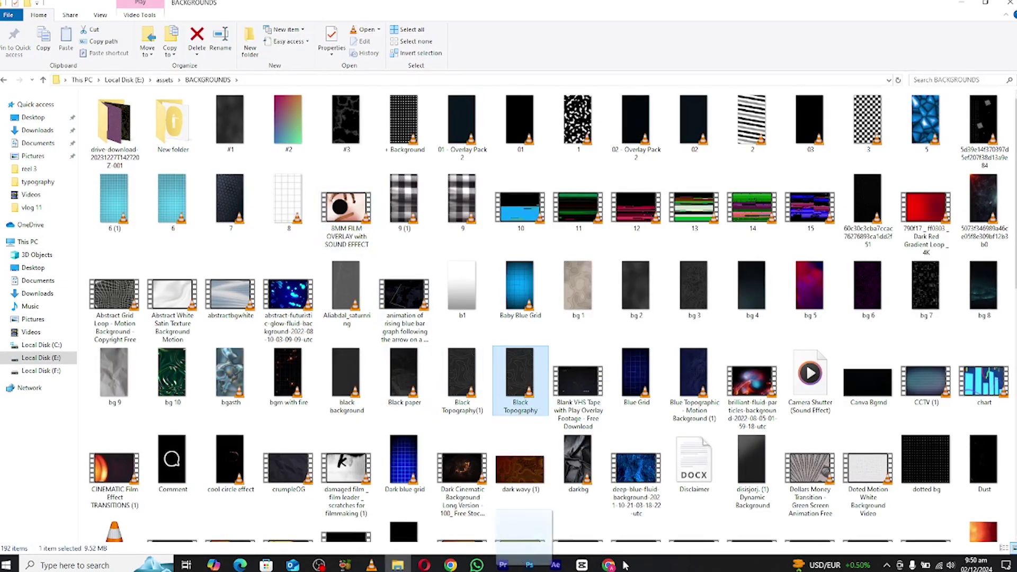
left_click(583, 566)
Import the Black Topography clip into Media and place it on the main track.
left_click_drag(589, 562, 97, 219)
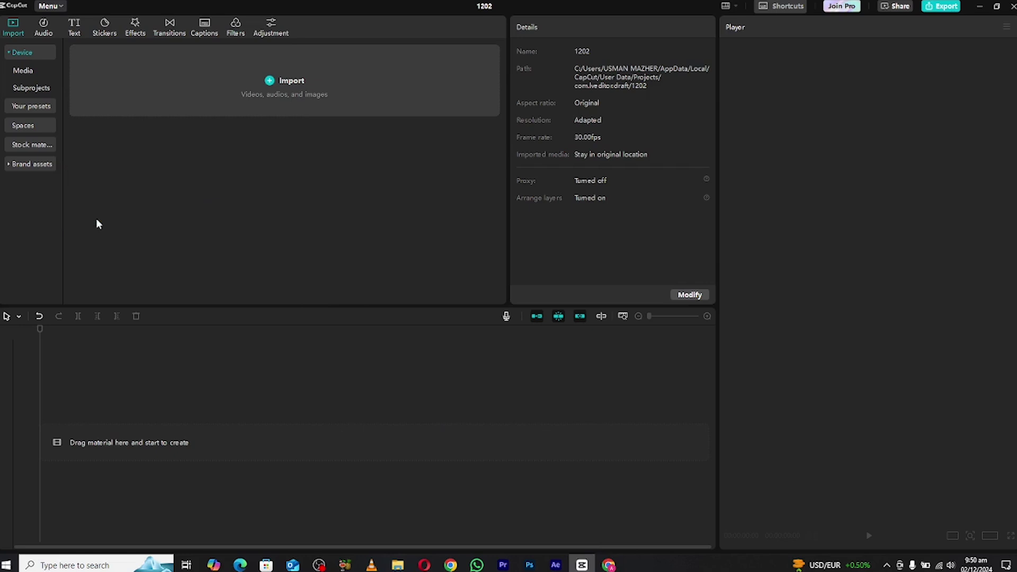
left_click_drag(101, 121, 100, 438)
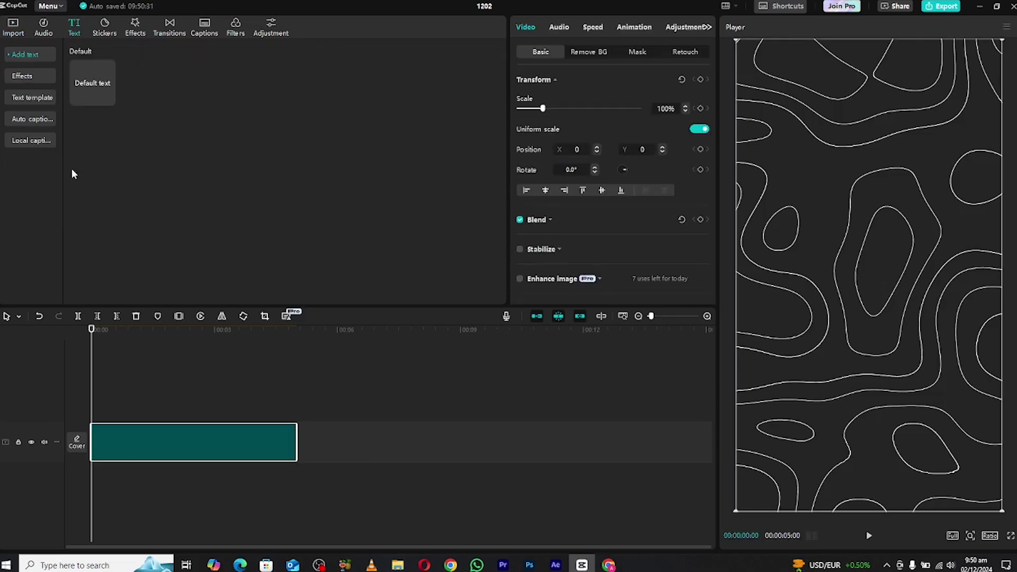
Add a Default text clip above the background reading 'text animations' in ZY Elegant.
left_click_drag(82, 99, 96, 422)
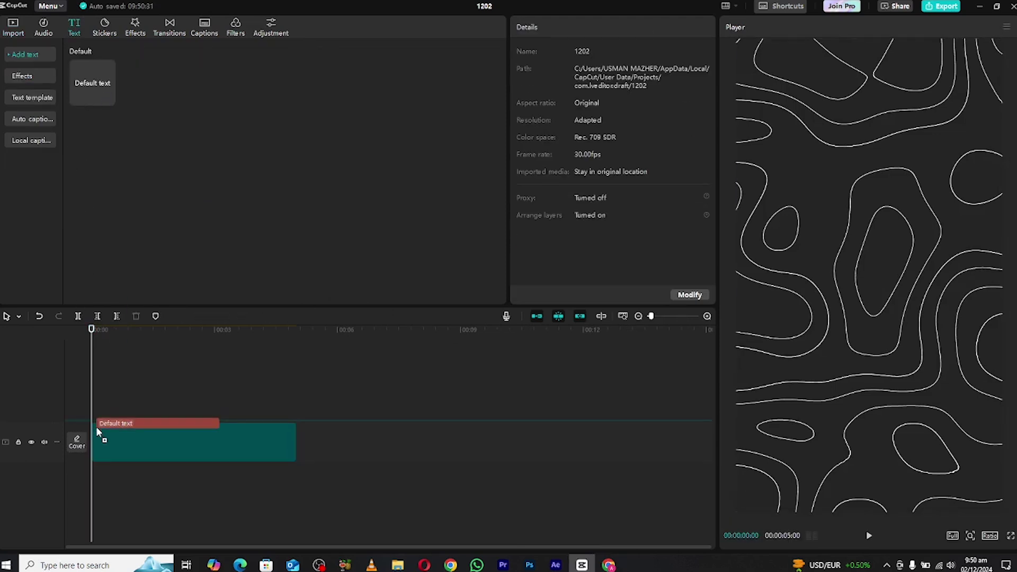
left_click_drag(95, 423, 92, 417)
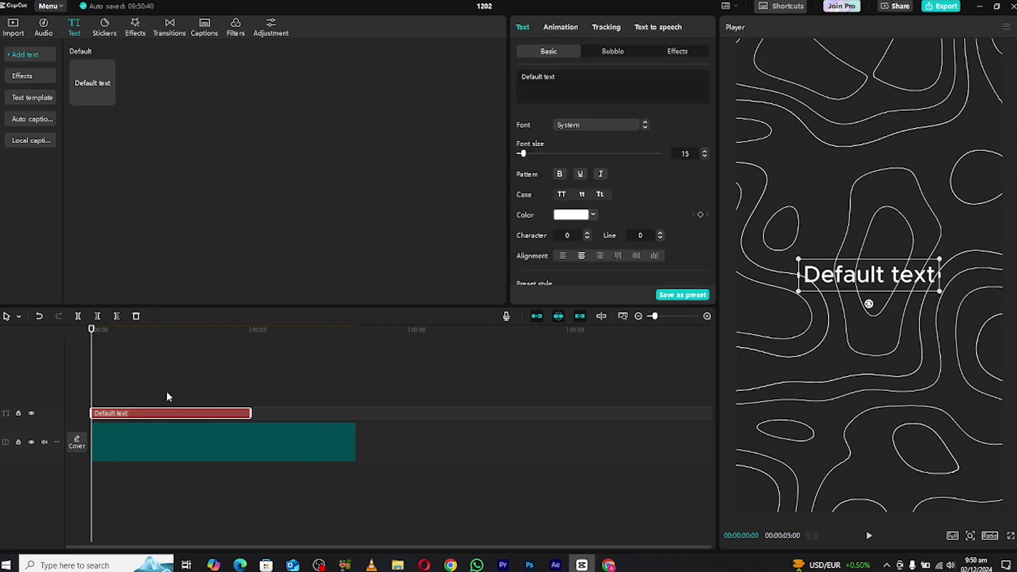
triple_click(556, 84)
type("text animtions")
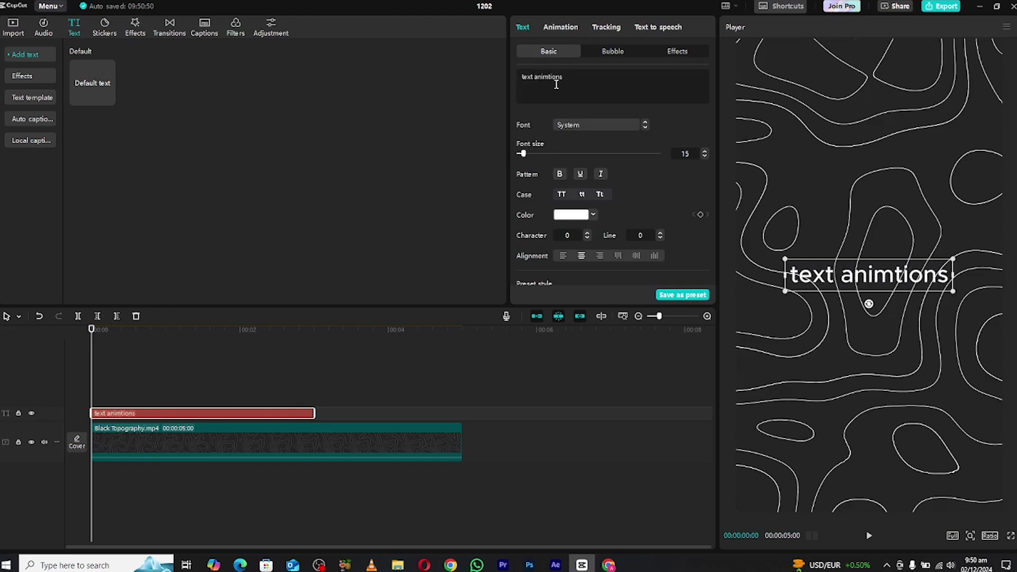
left_click(549, 79)
type("a")
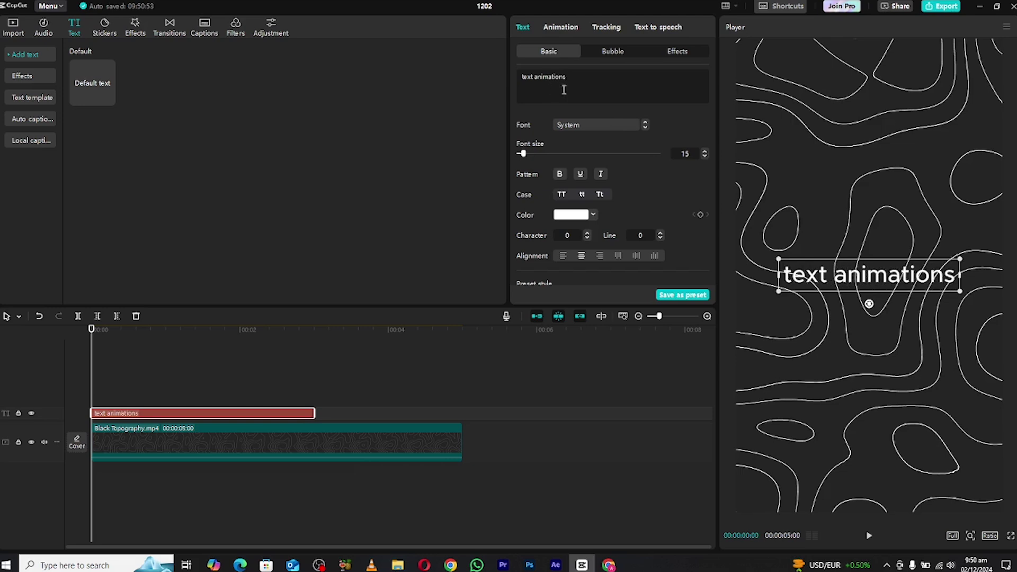
left_click(577, 124)
left_click(624, 188)
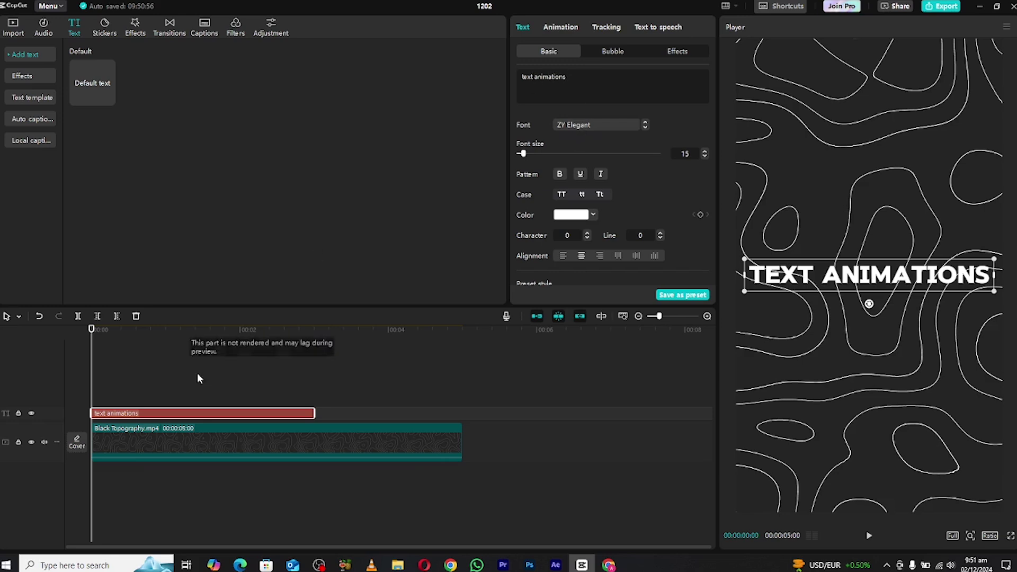
scroll(528, 191, "down", 2)
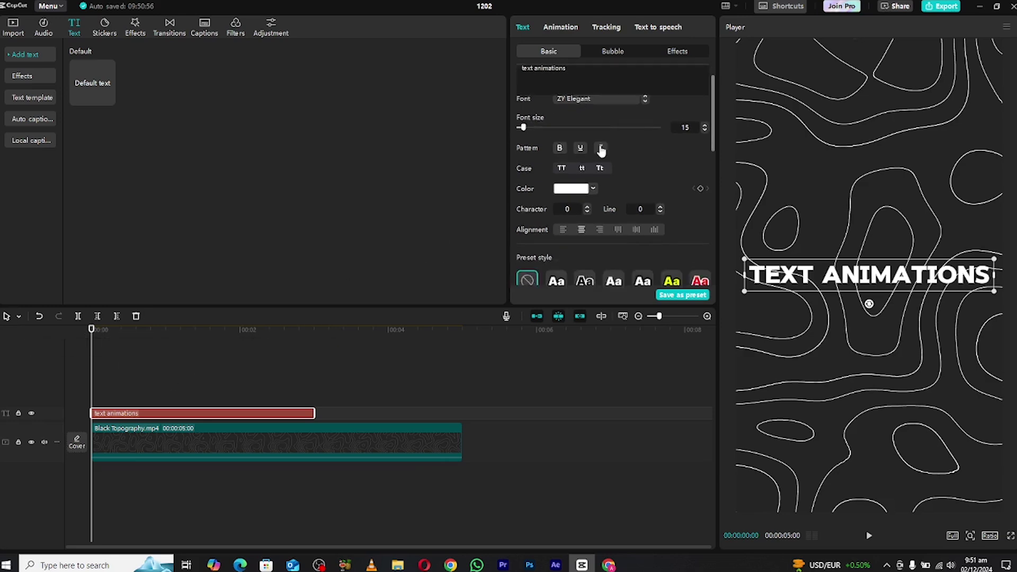
scroll(527, 219, "down", 2)
scroll(527, 219, "down", 3)
scroll(525, 199, "down", 1)
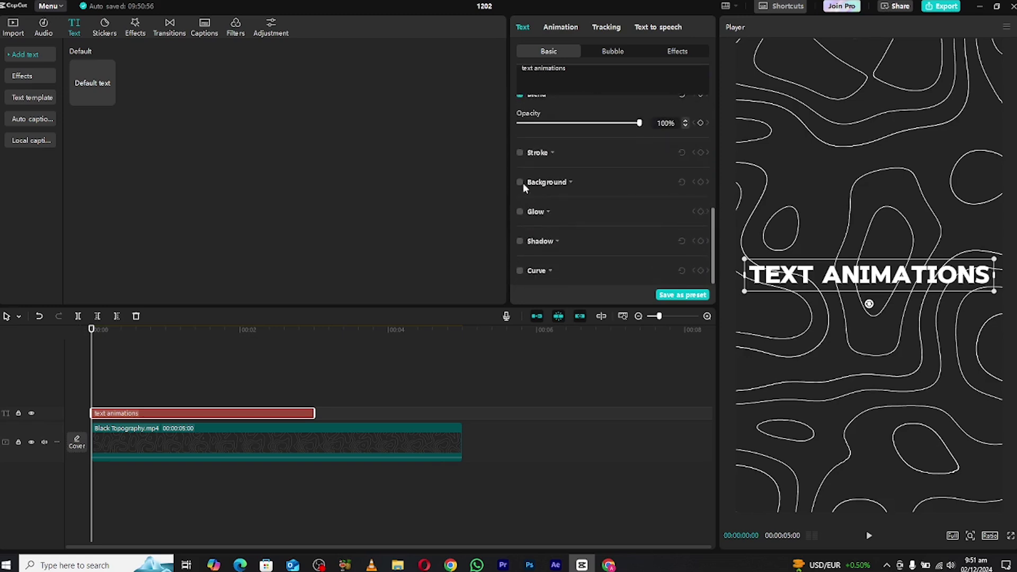
Enable Glow with Intensity 14 and Range 69, and turn on Shadow.
left_click(520, 212)
scroll(560, 254, "down", 1)
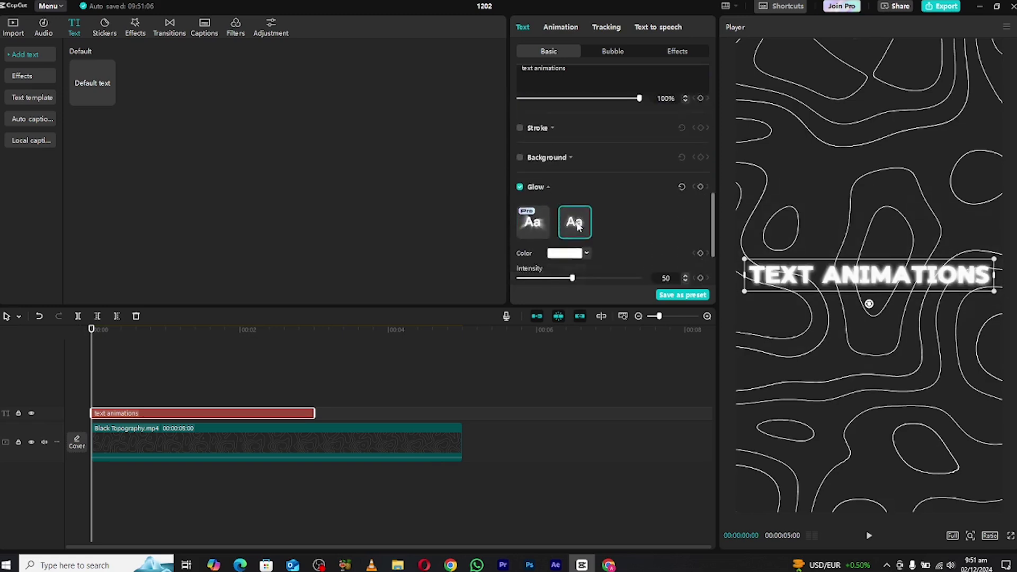
scroll(560, 252, "down", 3)
left_click_drag(573, 187, 534, 187)
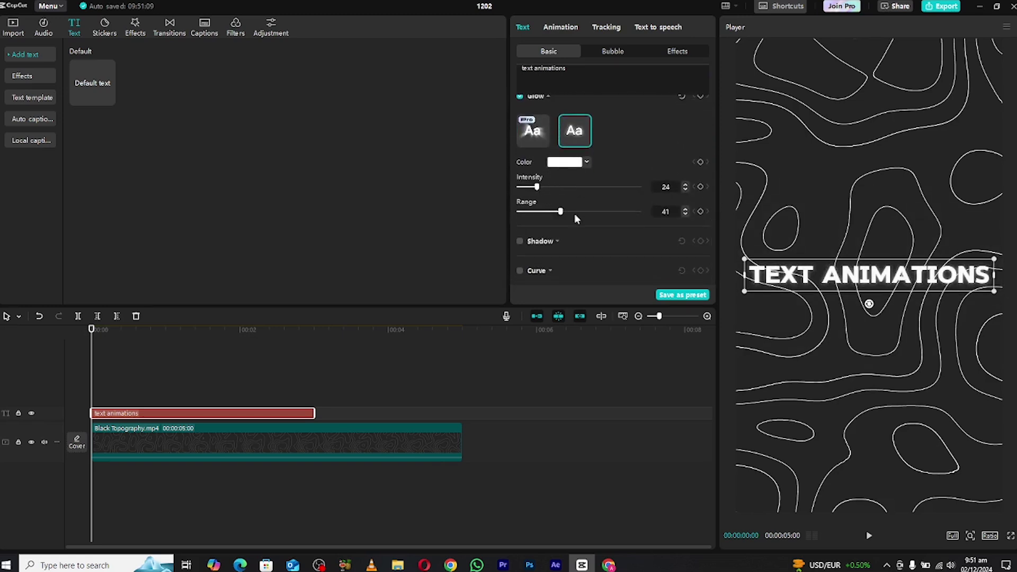
left_click_drag(576, 219, 599, 224)
left_click_drag(532, 188, 525, 188)
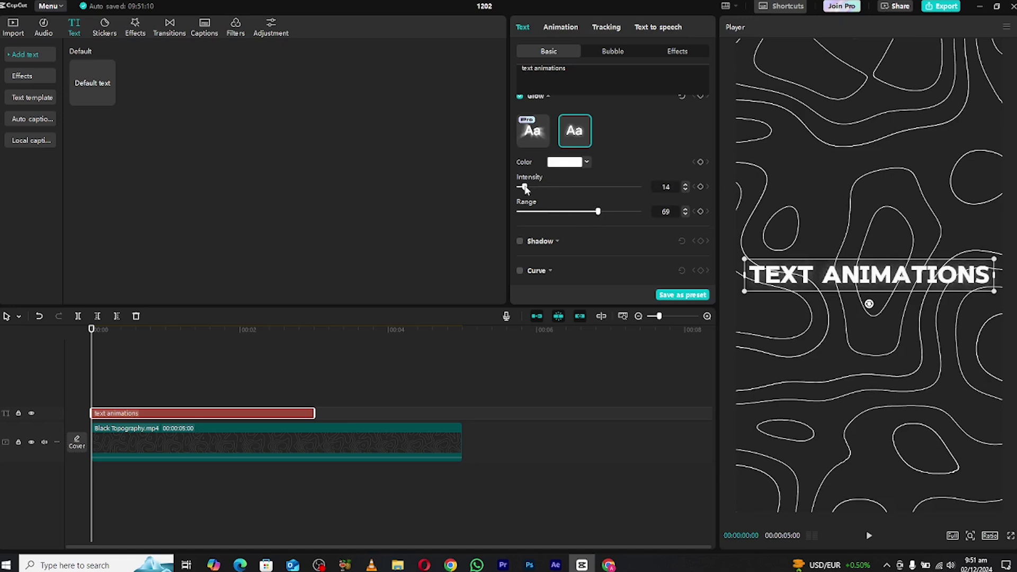
scroll(620, 128, "up", 1)
scroll(619, 129, "up", 2)
scroll(619, 128, "down", 3)
left_click(520, 242)
scroll(601, 239, "down", 3)
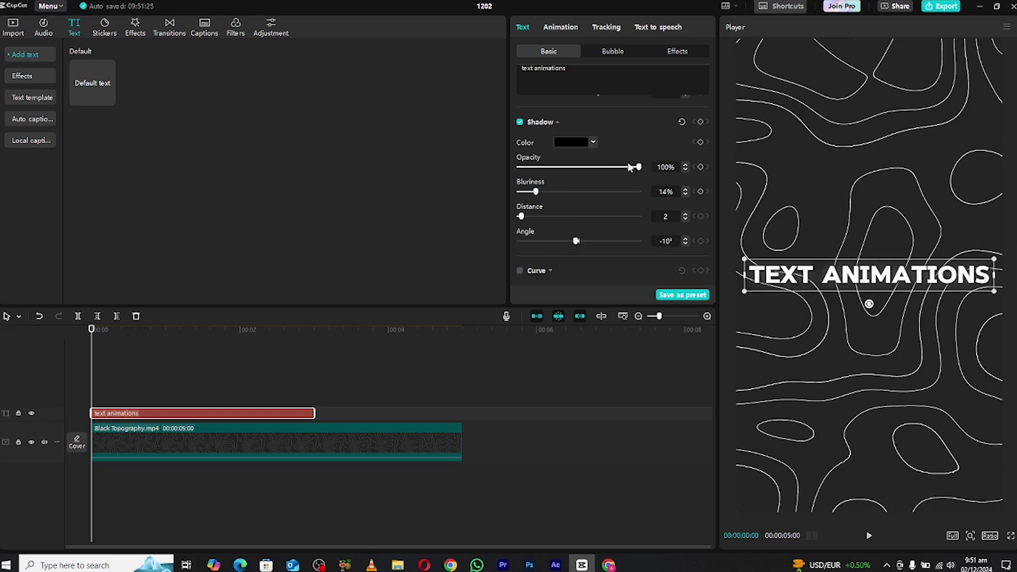
scroll(636, 160, "up", 3)
scroll(633, 140, "up", 3)
scroll(625, 147, "up", 3)
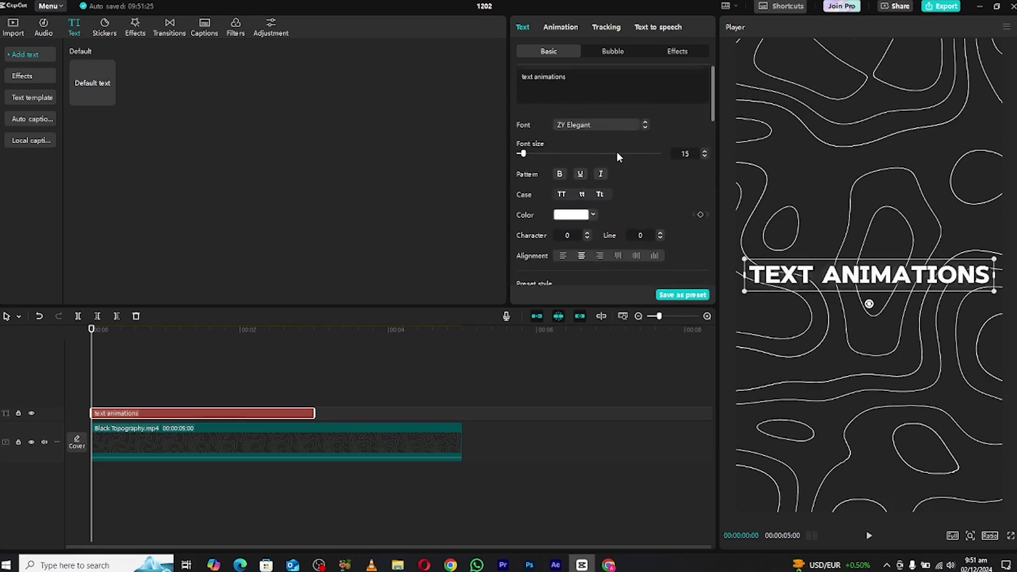
Apply the Rotate preset from the Loop animations to the title.
left_click(561, 28)
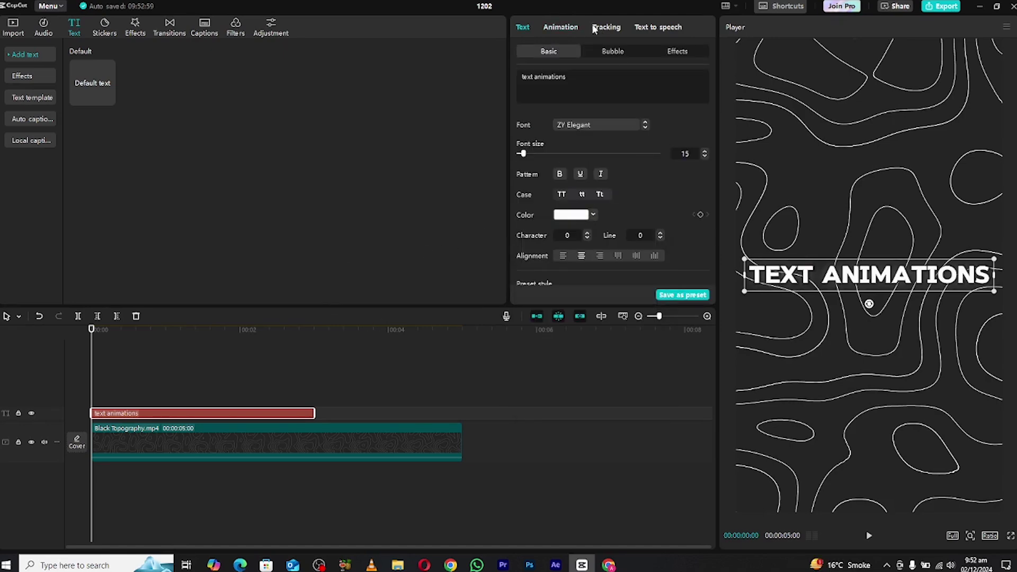
left_click(575, 25)
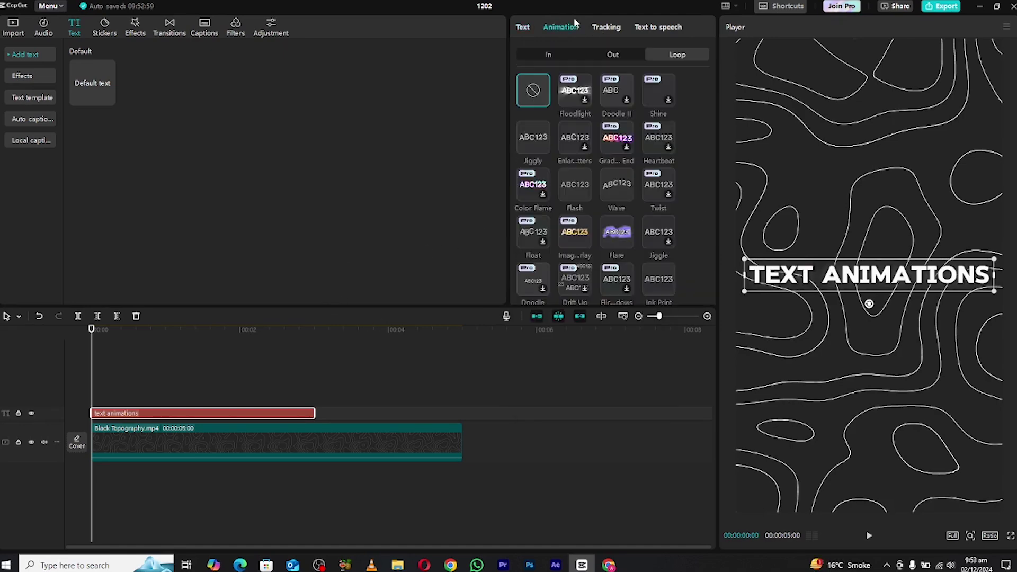
scroll(616, 132, "down", 5)
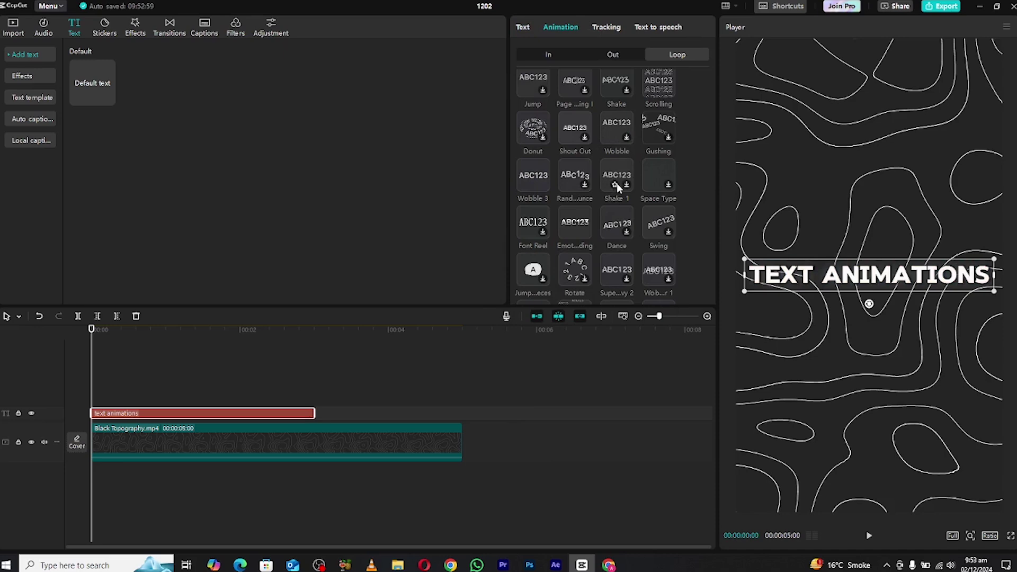
scroll(585, 183, "down", 1)
left_click(583, 219)
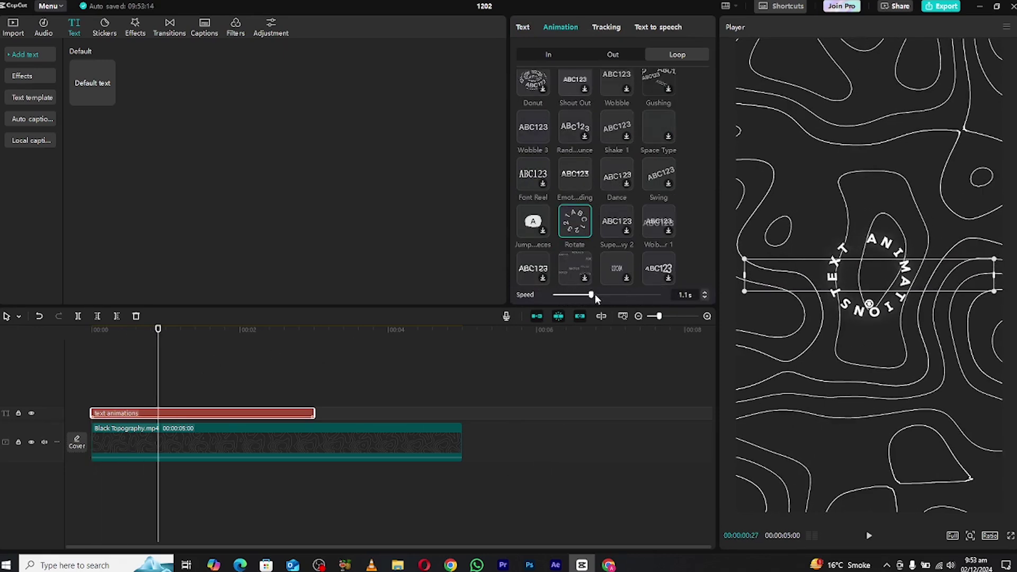
Set the Rotate loop speed to 3.4 s and extend the text clip to the video's end.
left_click_drag(596, 294, 601, 295)
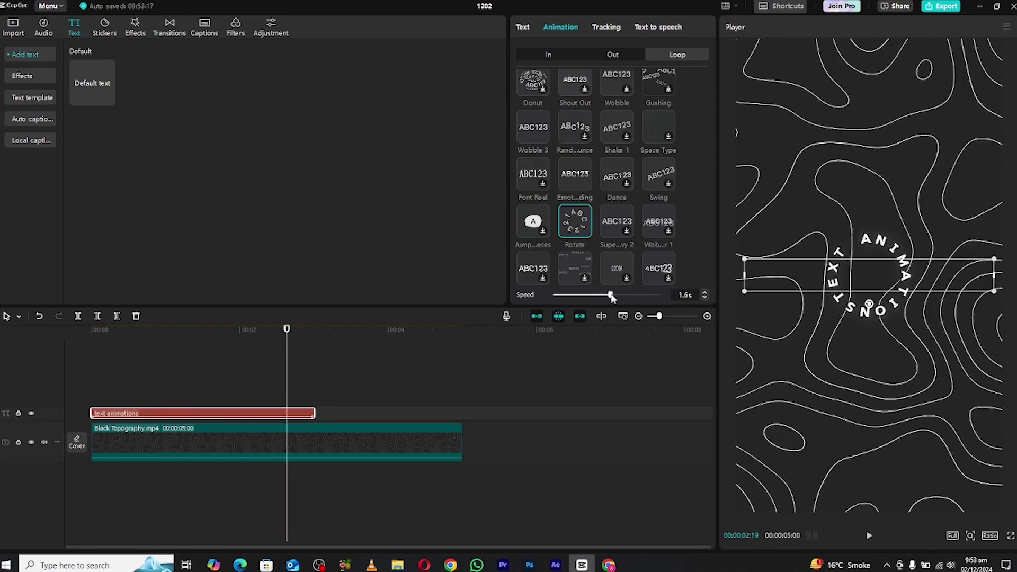
left_click_drag(612, 296, 613, 296)
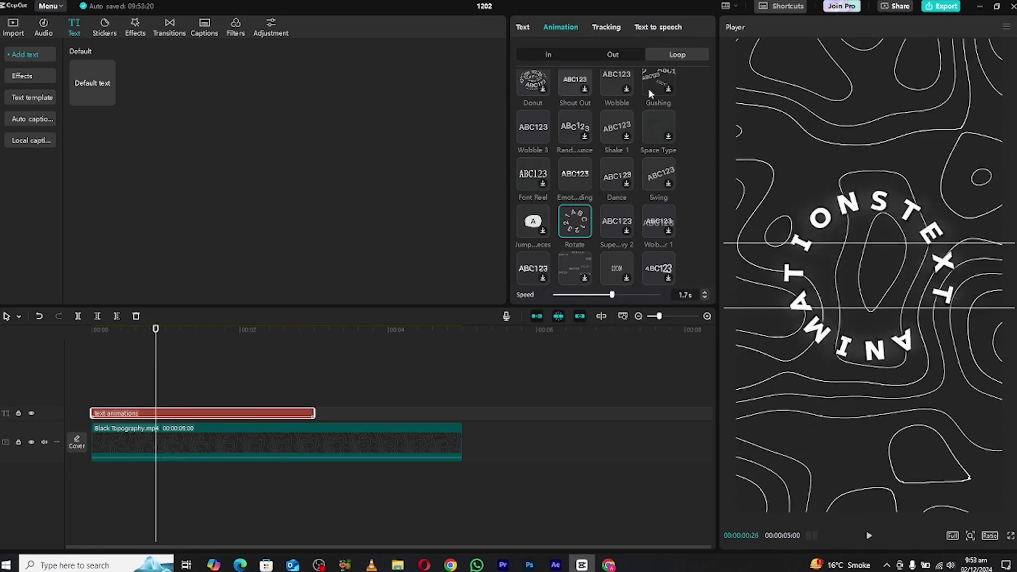
key("space")
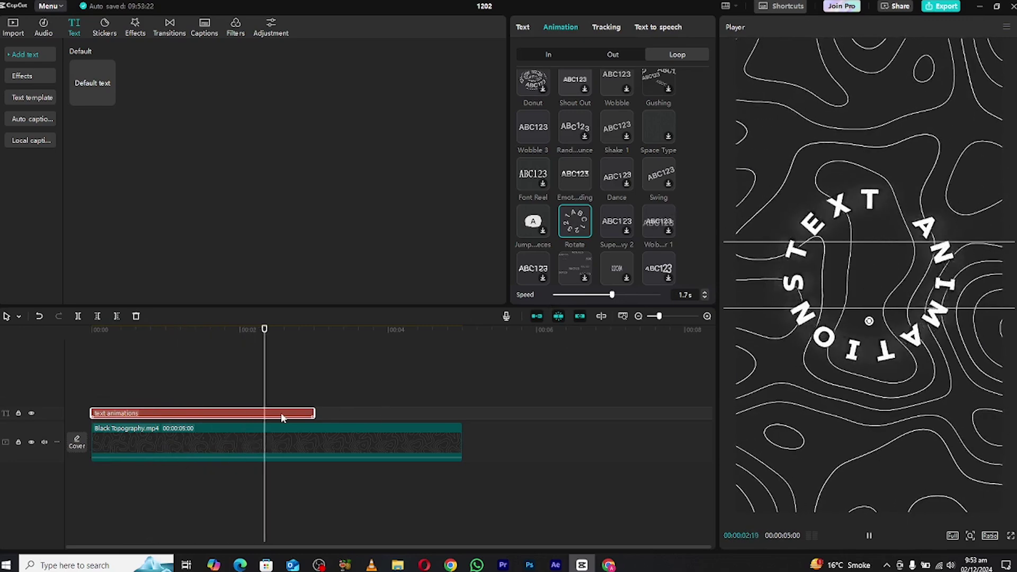
key("space")
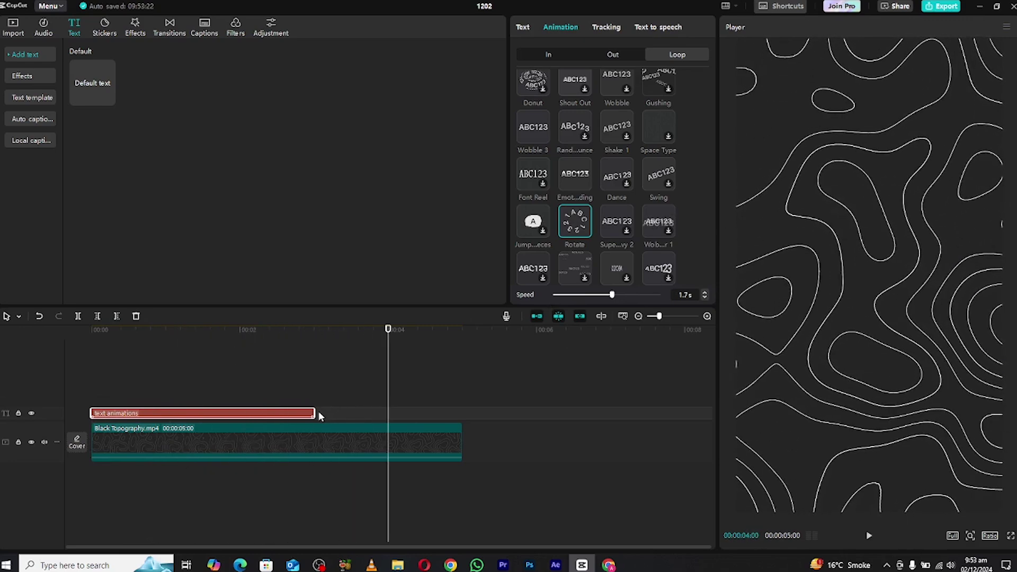
left_click_drag(318, 413, 463, 413)
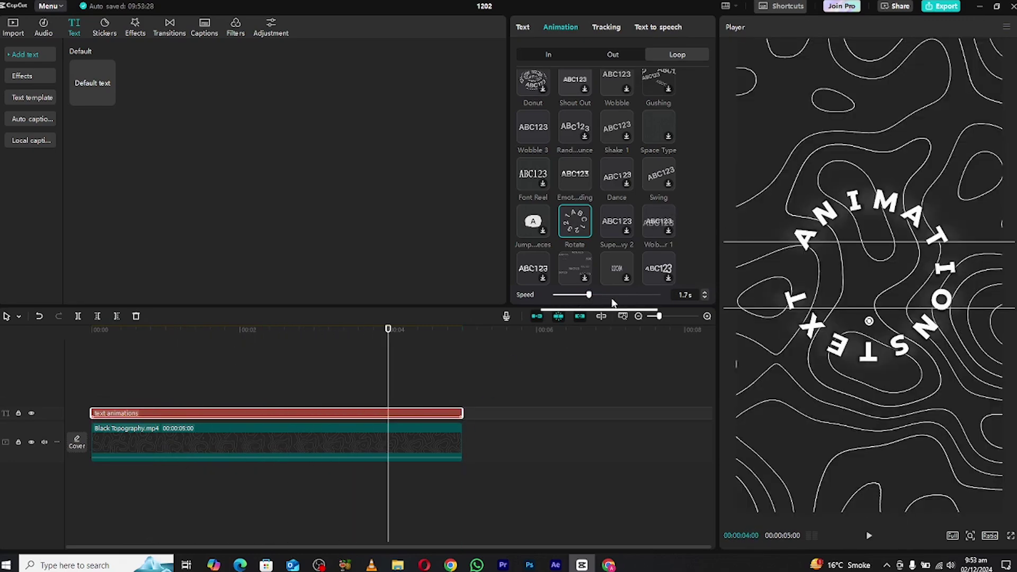
left_click_drag(589, 295, 626, 295)
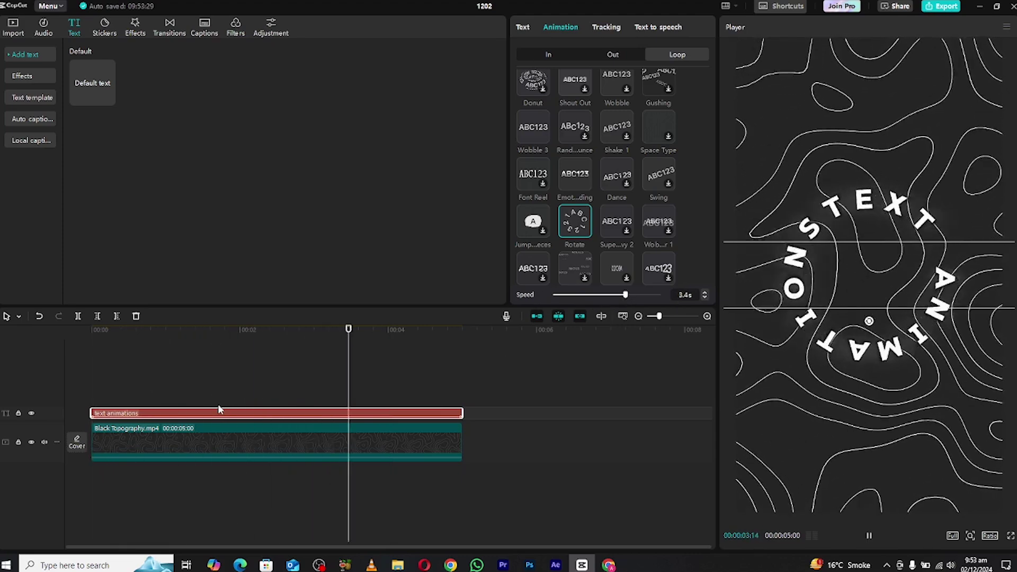
key("space")
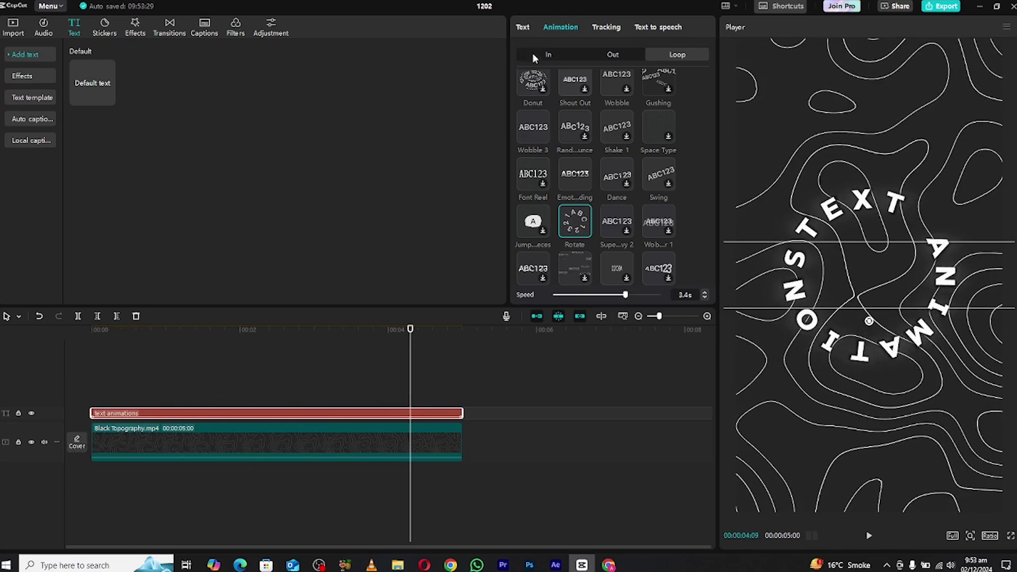
Browse the Intro and Loop presets, replay the preview, and reselect the title clip.
left_click(534, 54)
left_click(691, 55)
left_click(351, 370)
left_click(92, 370)
key("space")
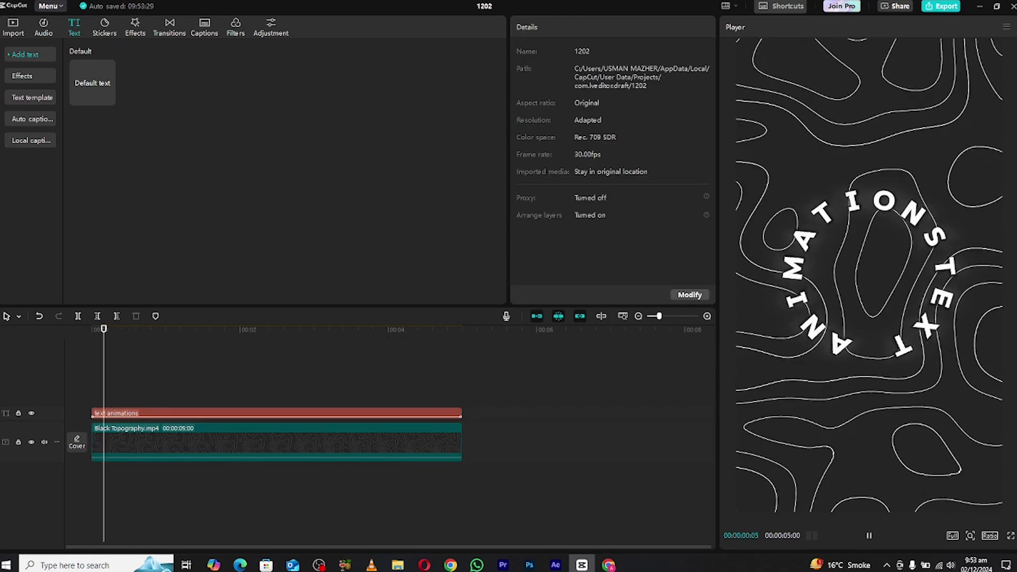
left_click(184, 413)
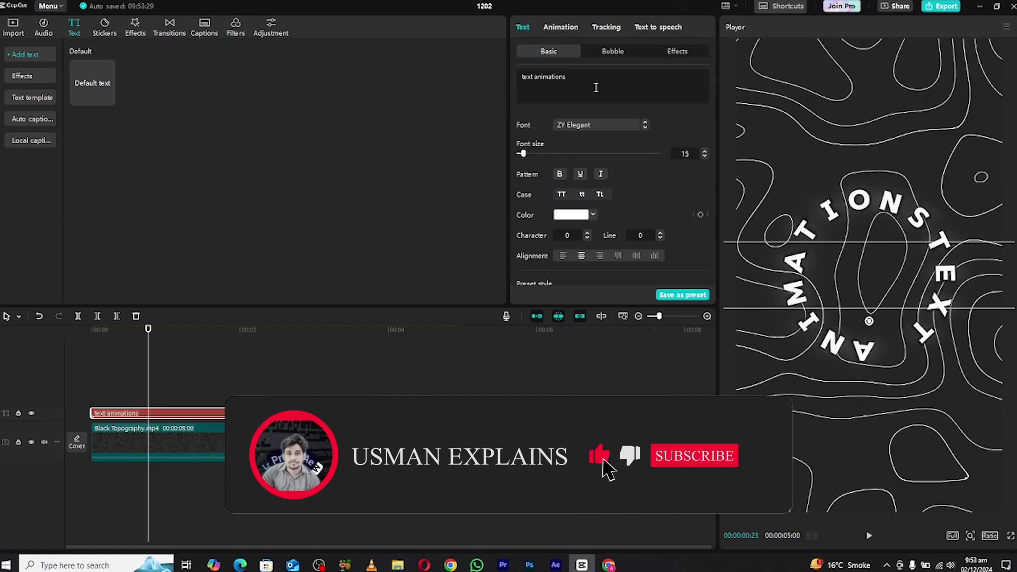
Set the title's loop animation to None and its font size to 14.
left_click(566, 29)
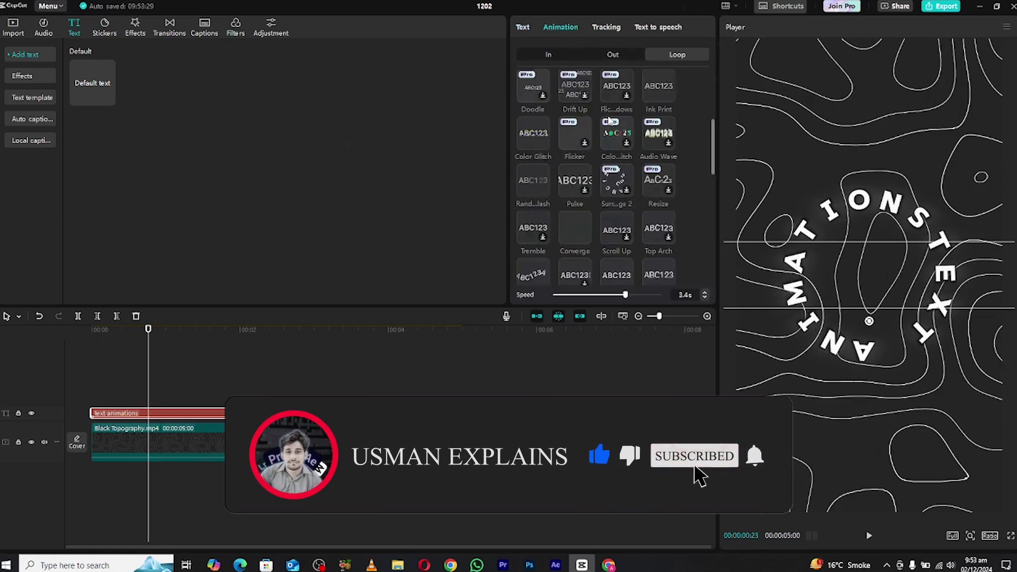
scroll(572, 143, "up", 5)
left_click(537, 94)
left_click(534, 31)
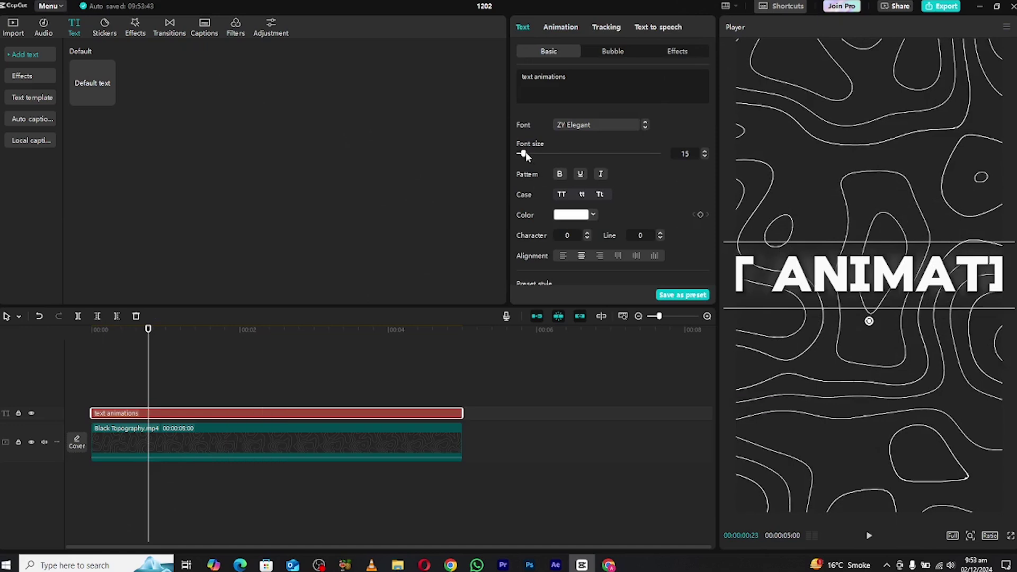
left_click_drag(525, 154, 524, 155)
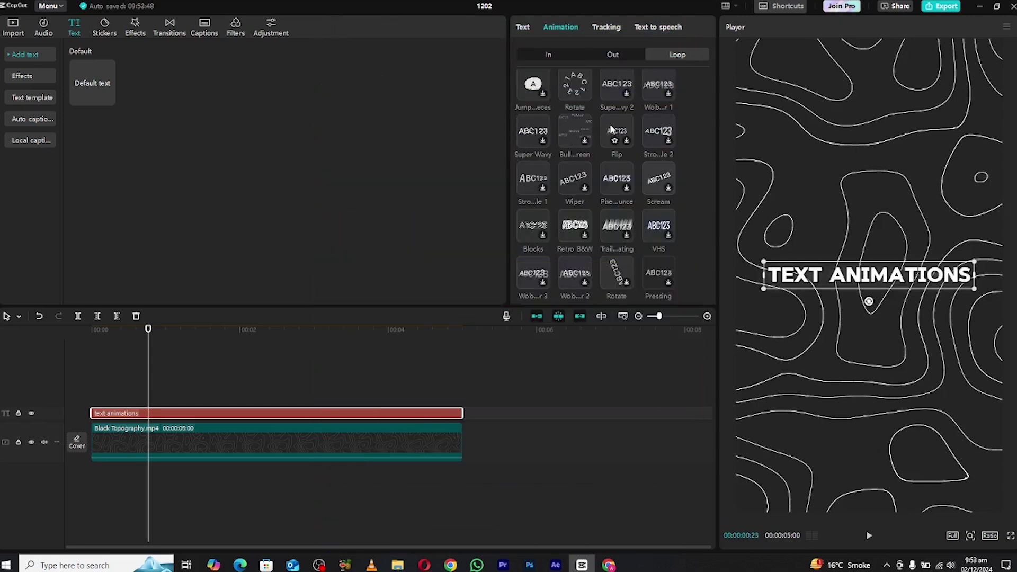
left_click(583, 122)
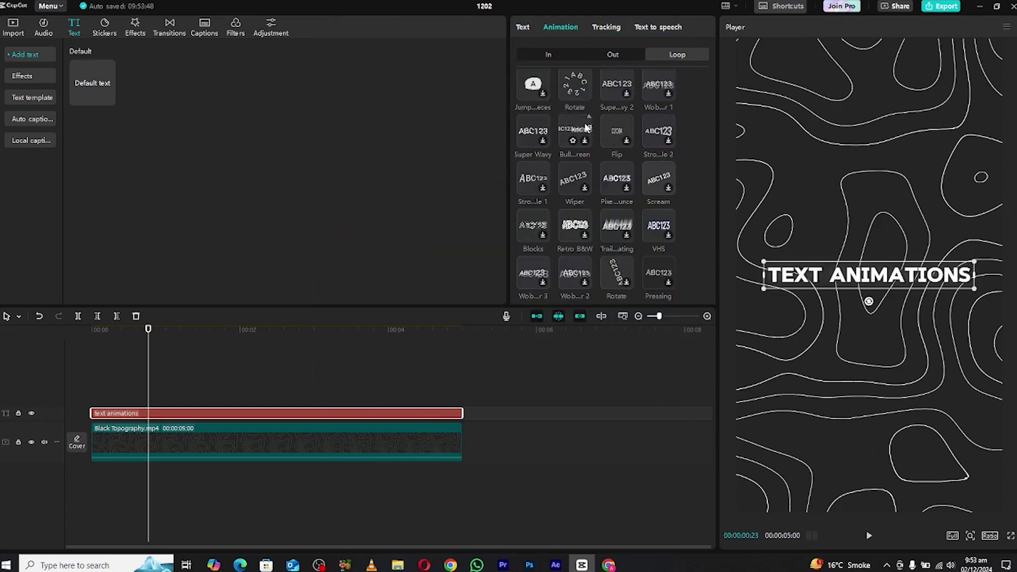